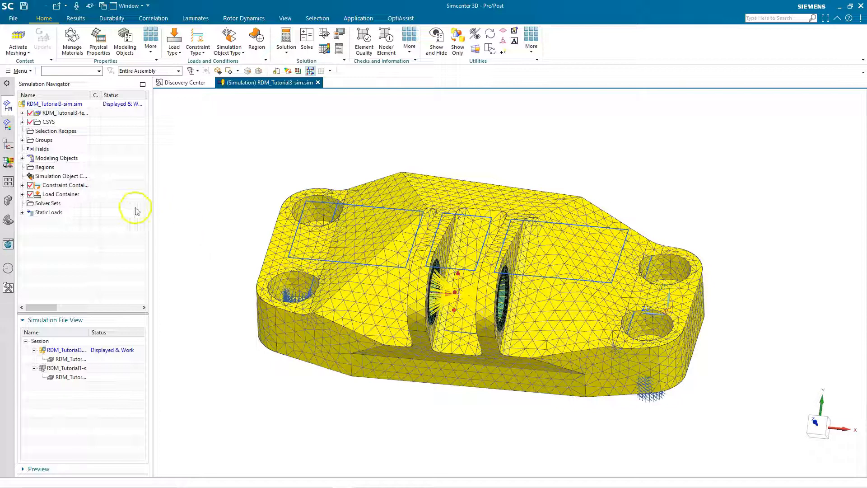
- Activate and solve the StaticLoads solution, closing the solver monitor, job monitor and information windows
click(70, 212)
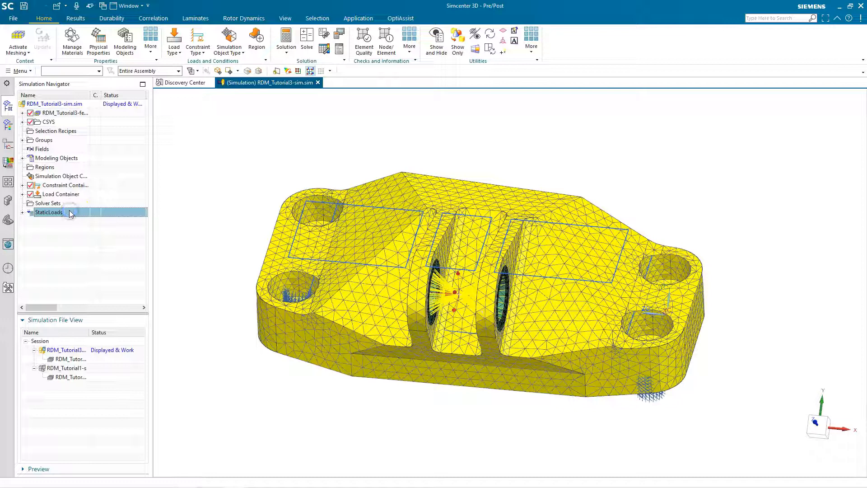
right_click(70, 212)
click(93, 261)
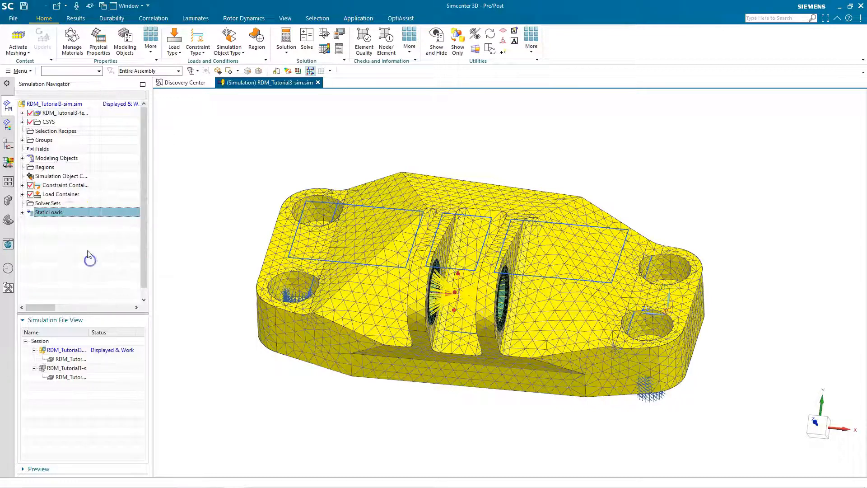
right_click(77, 215)
click(115, 442)
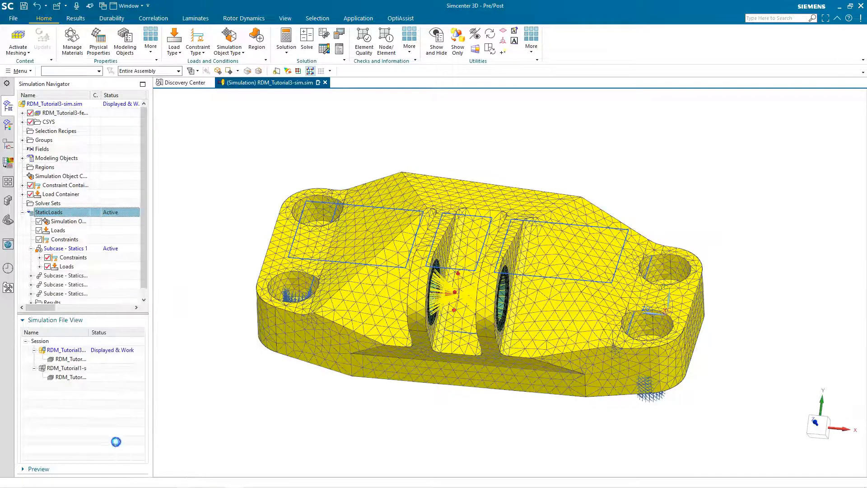
click(813, 220)
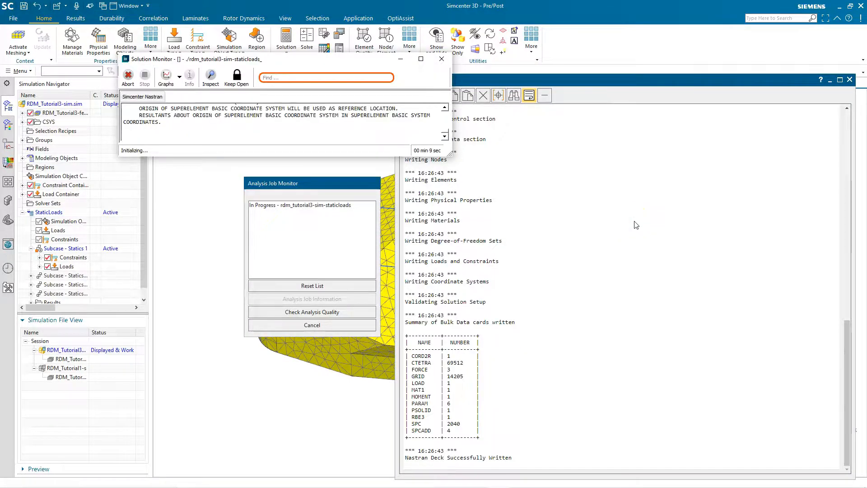
click(451, 251)
click(352, 330)
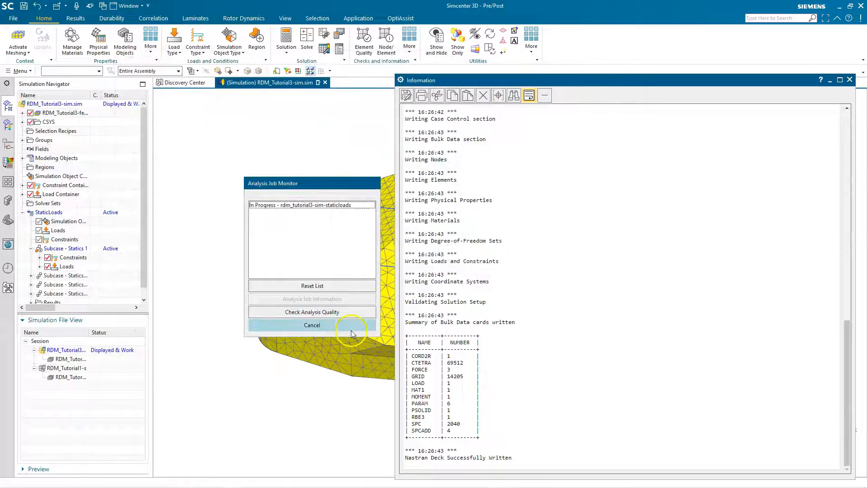
click(850, 80)
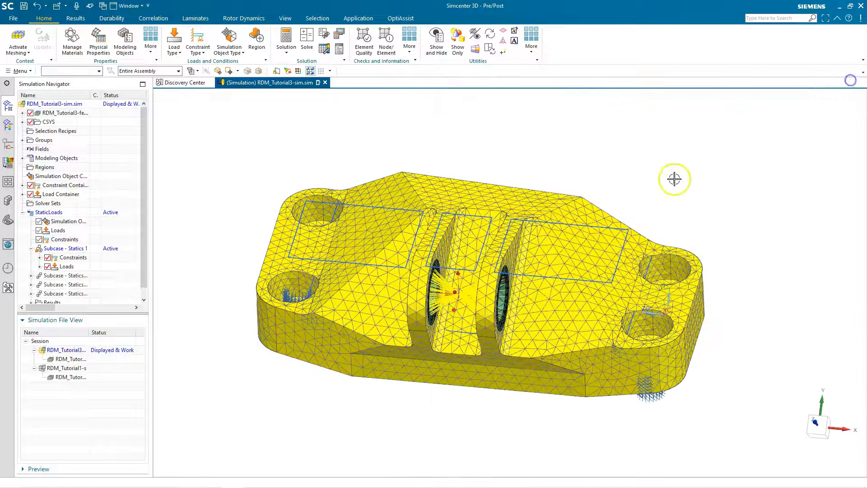
- Open the StaticLoads structural results and plot the nodal displacement magnitude for Subcase - Statics 1
scroll(107, 271, down, 1)
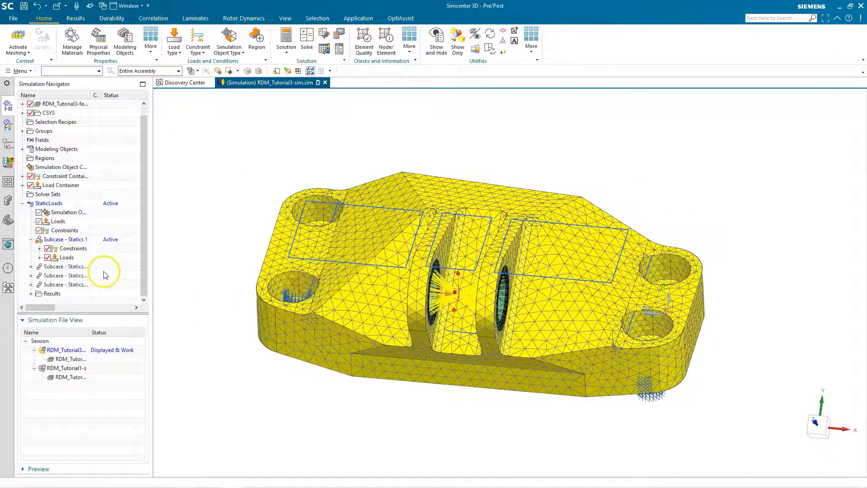
click(30, 294)
double_click(63, 294)
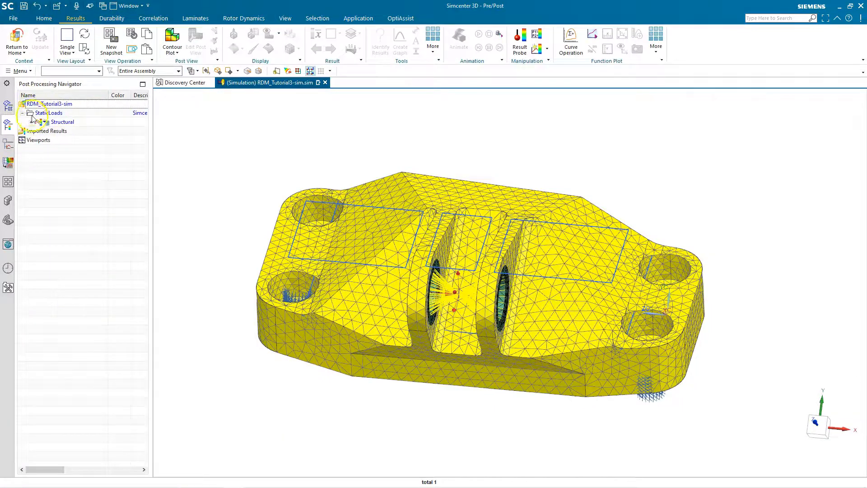
click(31, 122)
click(39, 131)
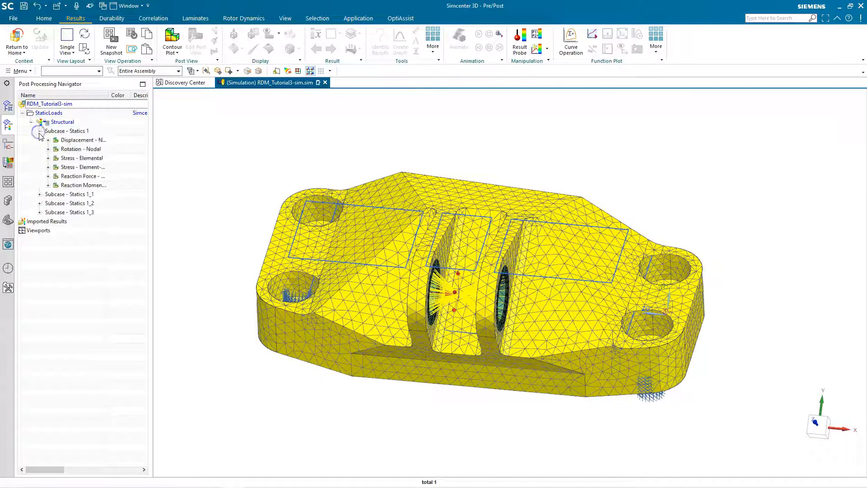
click(48, 140)
double_click(71, 176)
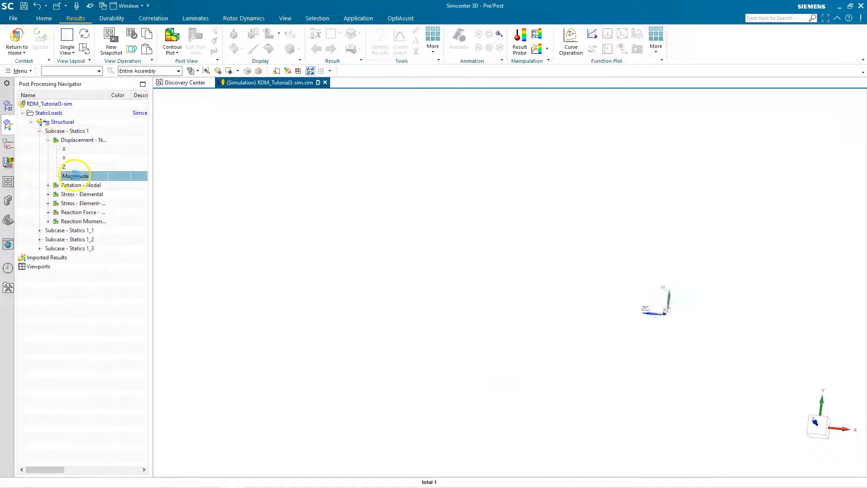
middle_drag(506, 174, 483, 167)
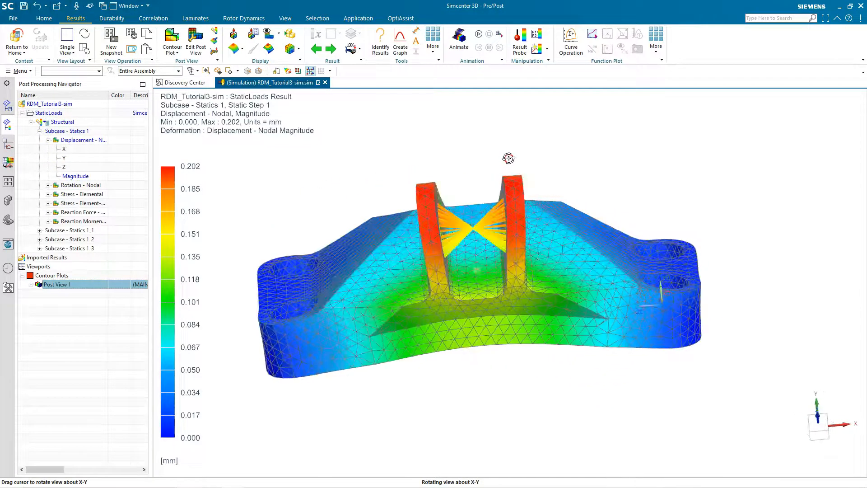
- Plot the nodal displacement magnitude for Subcase - Statics 1_1, inspect the deformed shape, and return to the simulation model
click(40, 231)
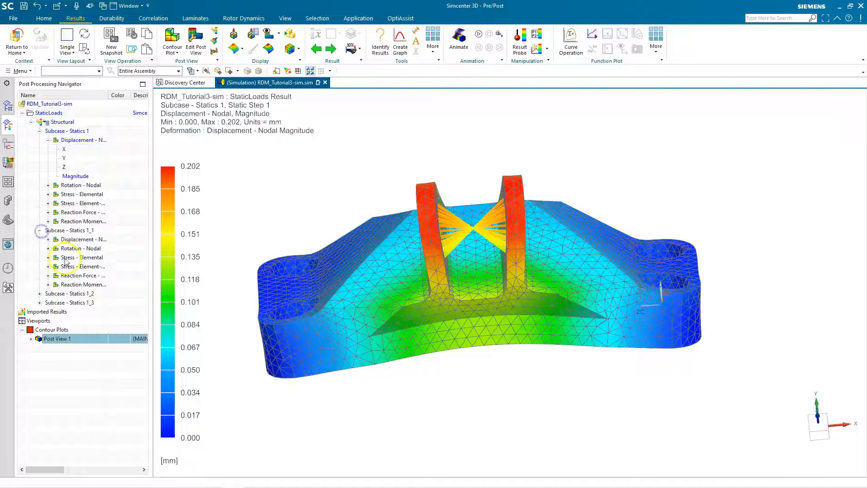
click(47, 240)
double_click(75, 275)
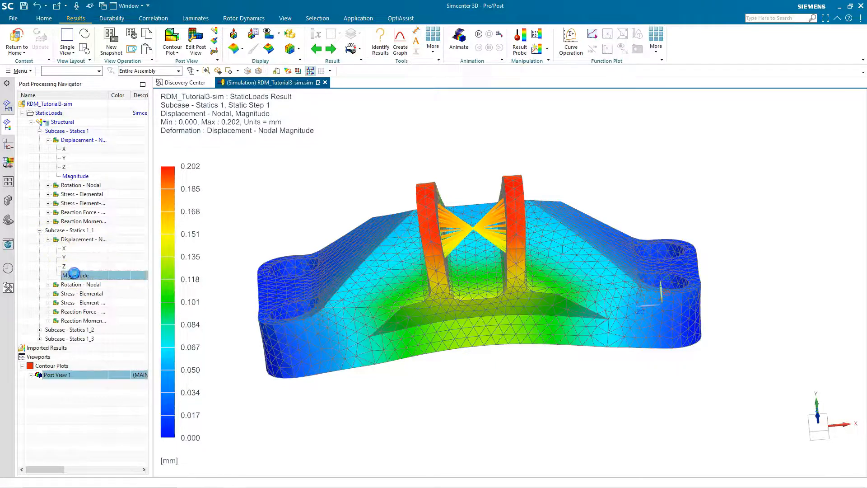
mouse_move(399, 254)
middle_down()
mouse_move(441, 248)
mouse_move(429, 292)
mouse_move(409, 242)
middle_up()
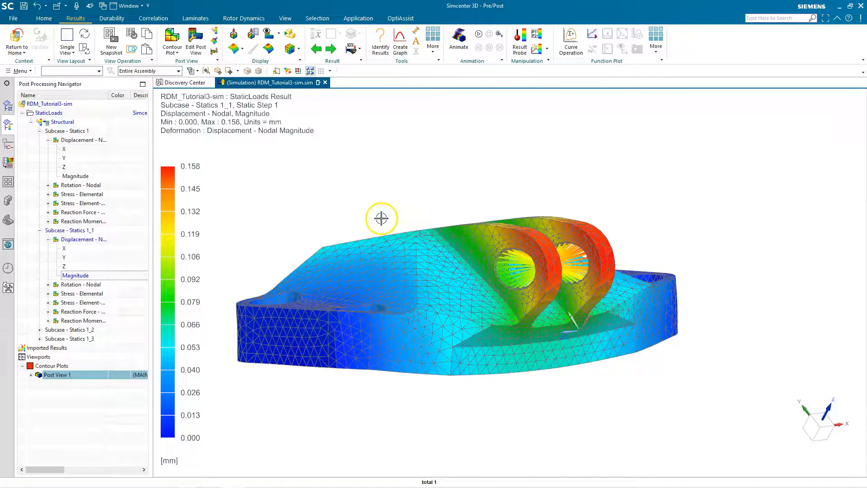
click(17, 37)
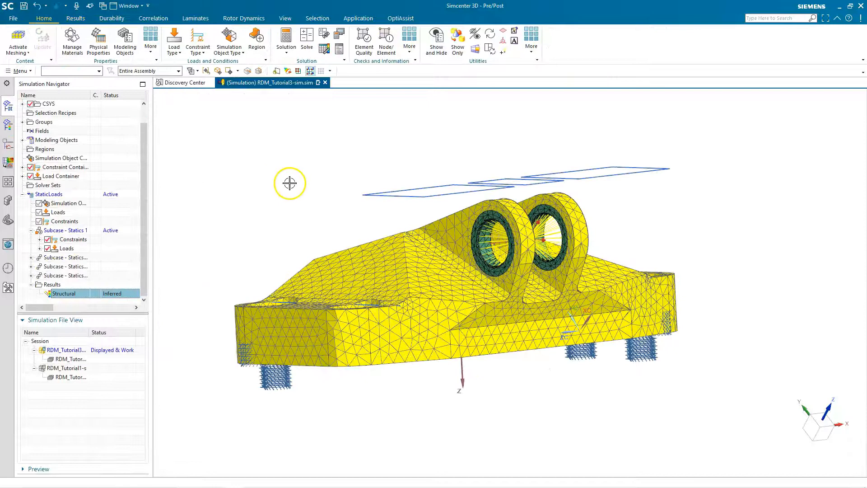
middle_drag(600, 152, 577, 181)
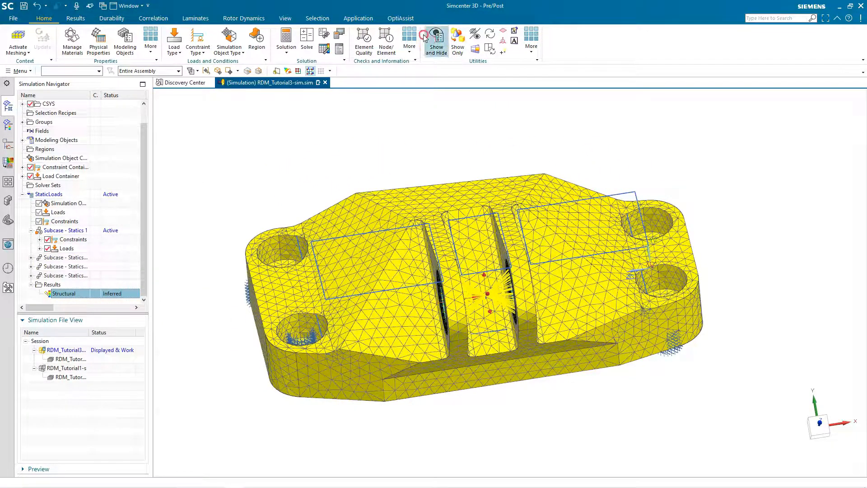
- Start an OptiAssist RDM optimization setup and select all four StaticLoads subcases as its loadcases
click(400, 18)
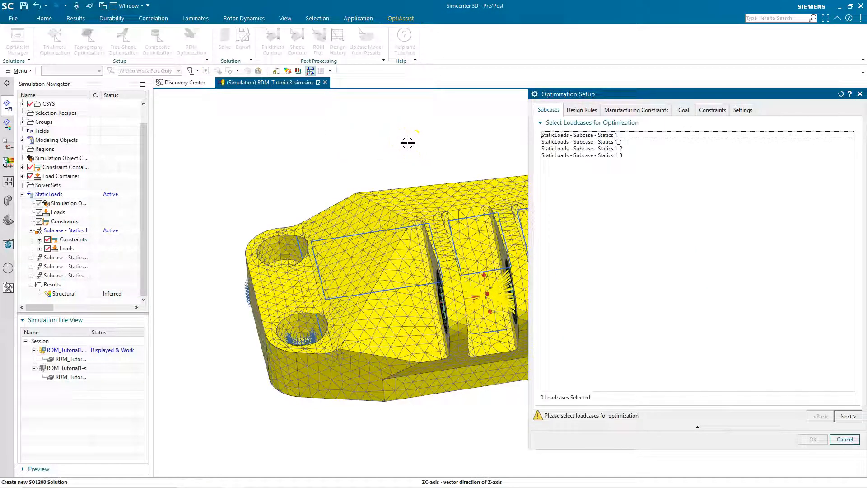
scroll(255, 212, down, 3)
scroll(412, 169, up, 3)
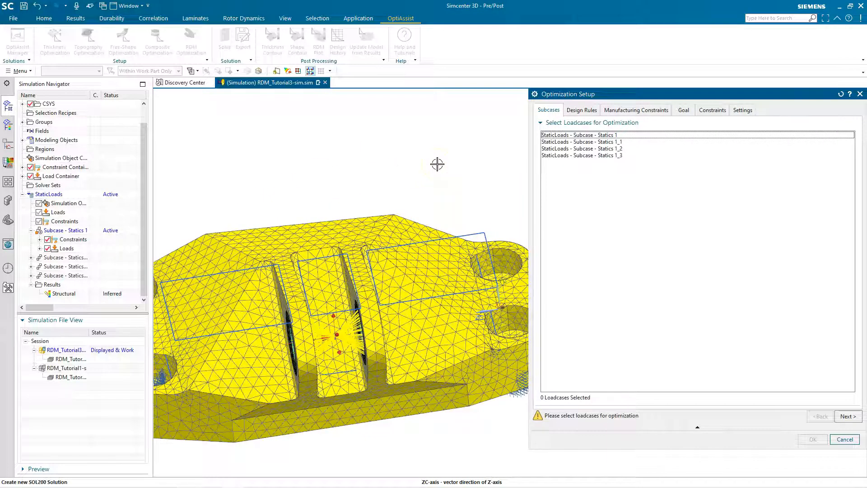
click(570, 135)
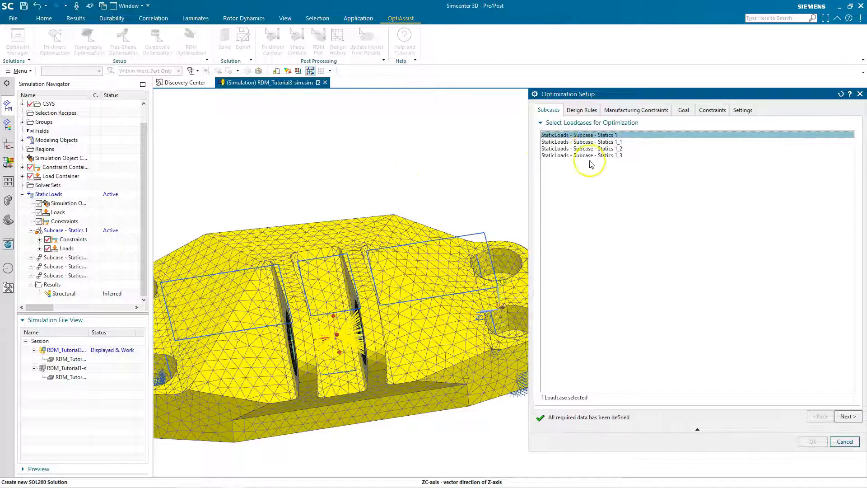
shift+click(587, 142)
shift+click(591, 155)
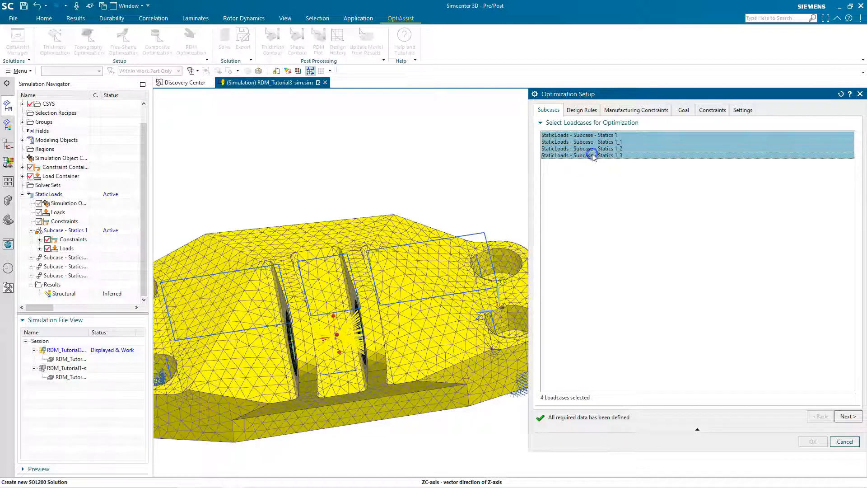
- Create the design rule RDM Space 1 from the existing mesh, selecting the bracket's elements with the Attached Elements method
click(848, 416)
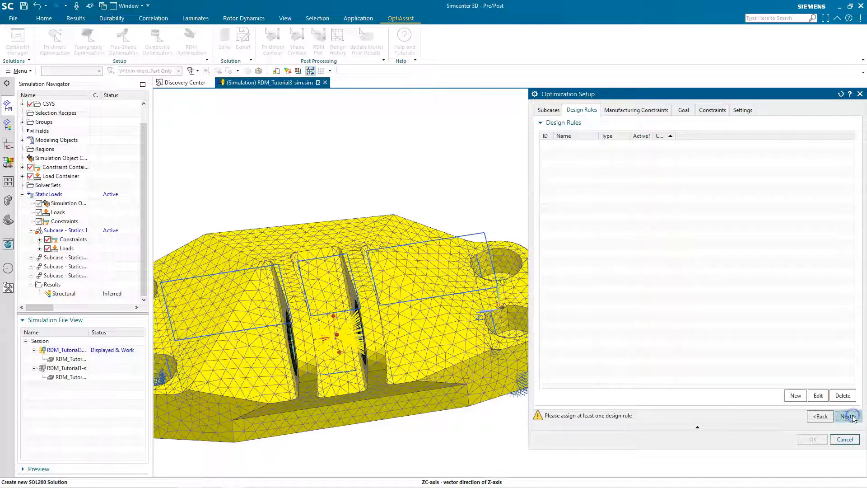
click(795, 396)
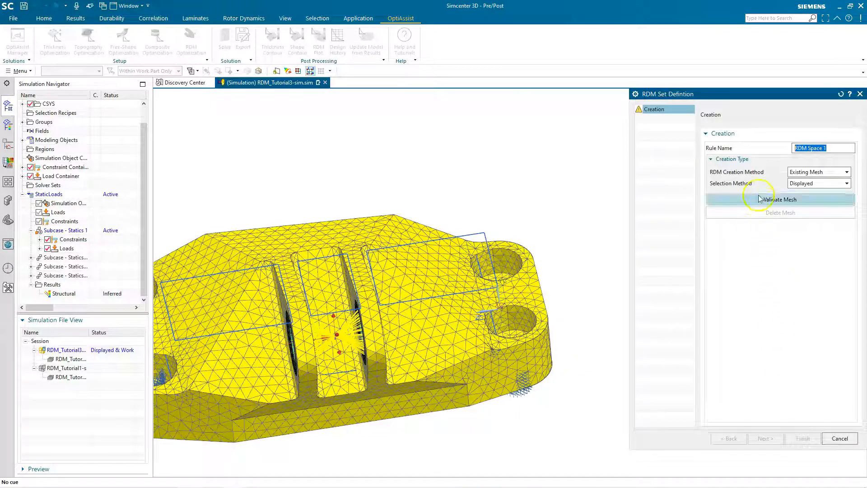
click(808, 186)
click(808, 201)
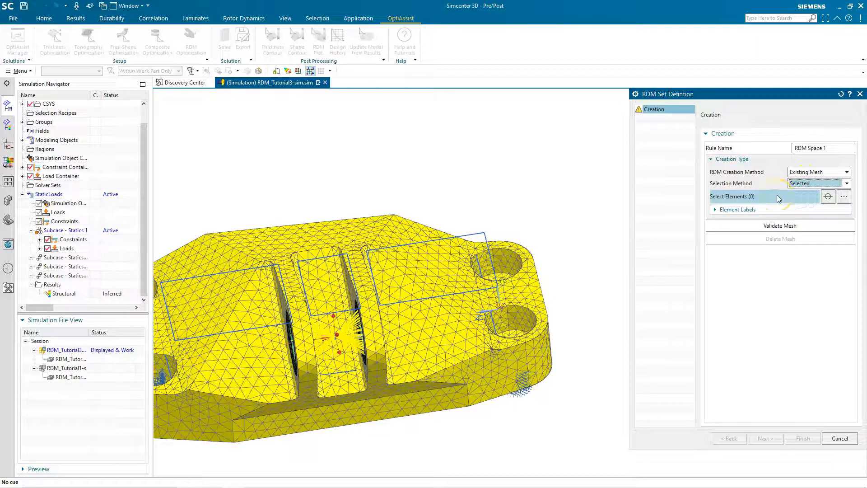
click(778, 198)
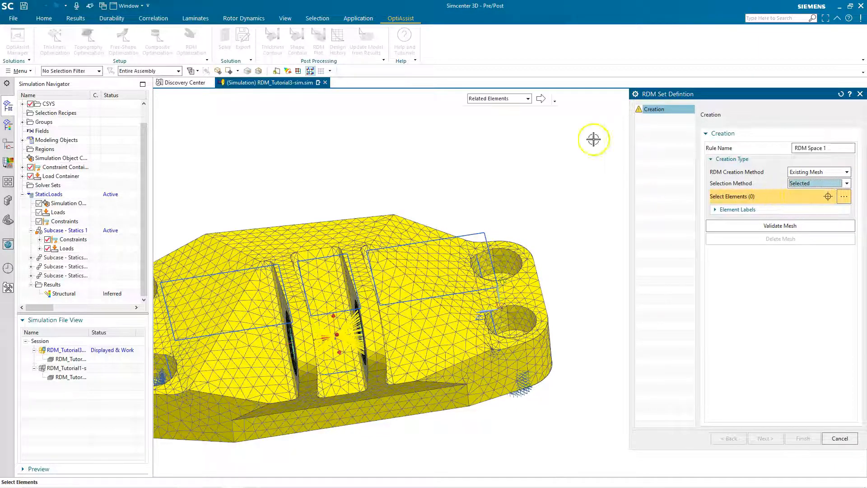
click(404, 235)
click(750, 225)
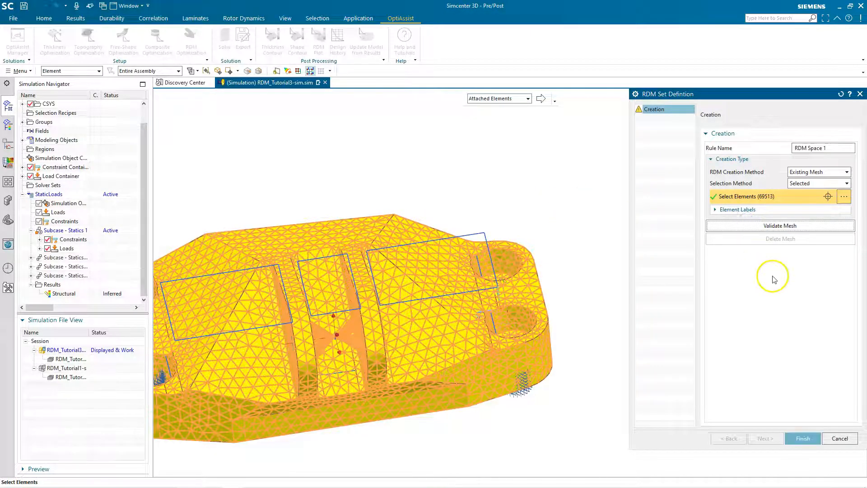
click(803, 438)
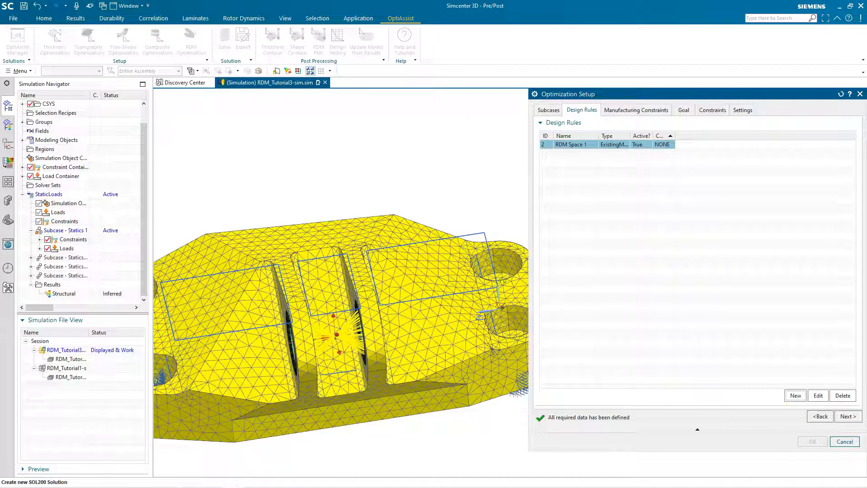
- Add a Min Size manufacturing constraint with a minimum size of 8.5
click(843, 418)
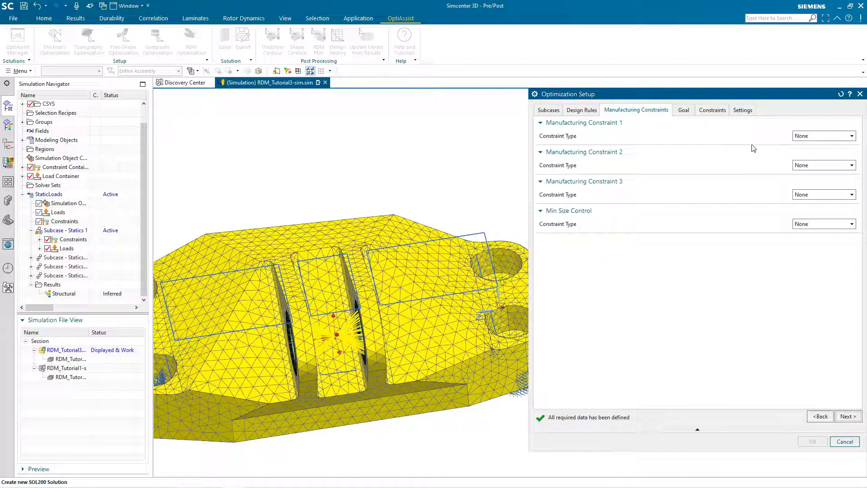
click(819, 227)
click(809, 240)
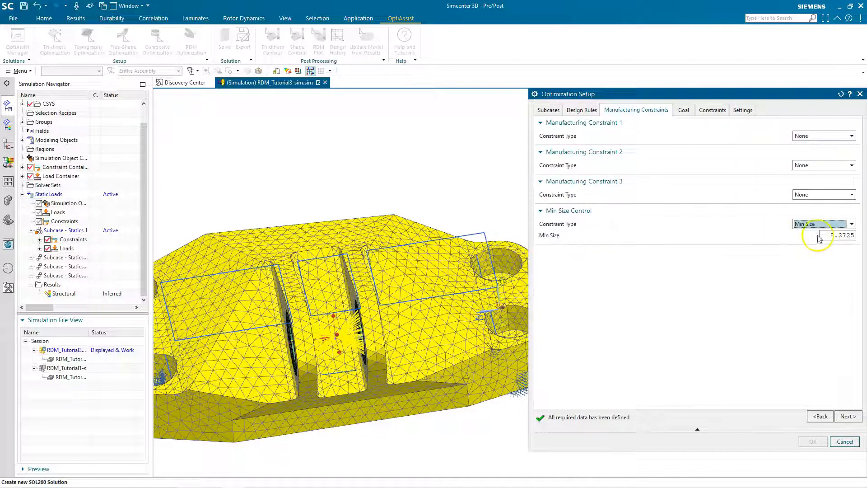
double_click(827, 235)
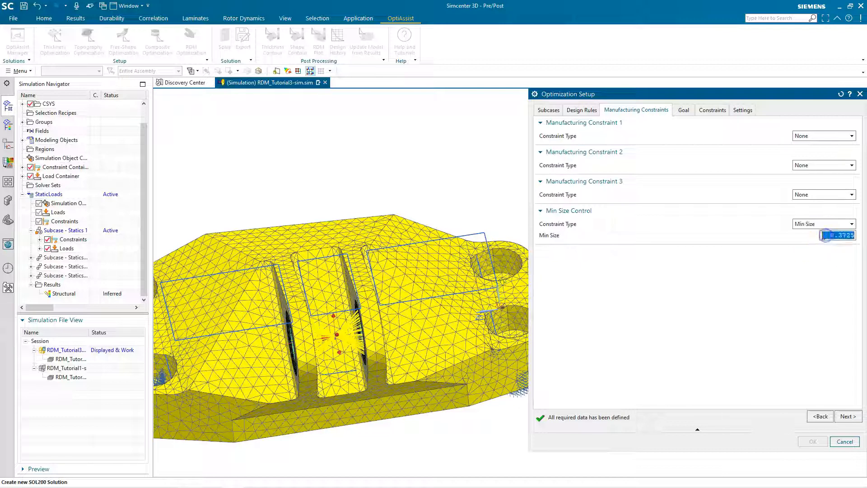
text(8)
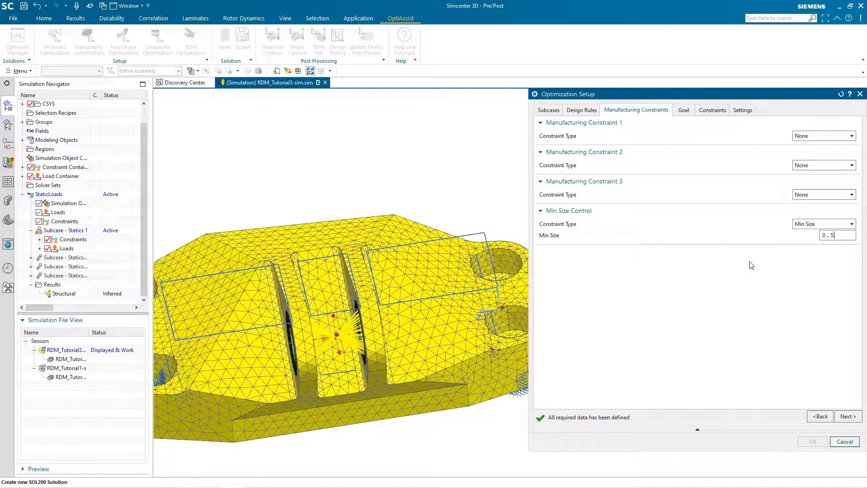
- Set the goal to Maximise Stiffness with a mass fraction of 0.3, including all four StaticLoads subcases in the objective
click(844, 416)
click(806, 123)
click(813, 141)
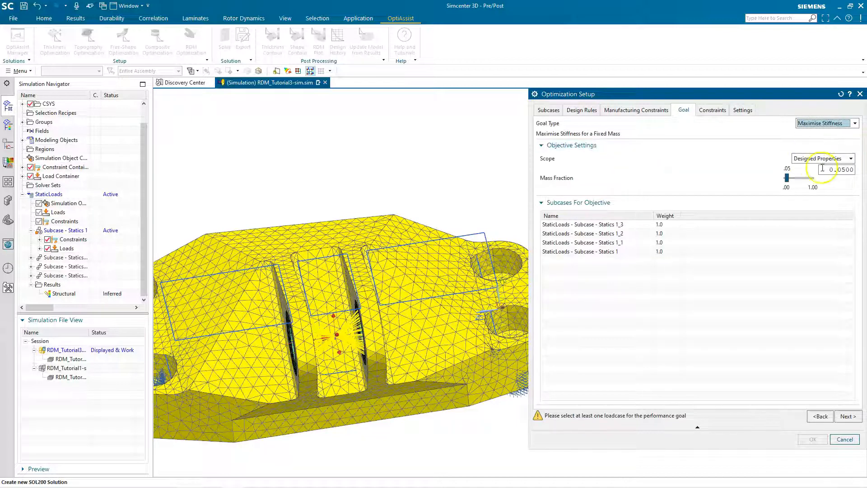
double_click(841, 170)
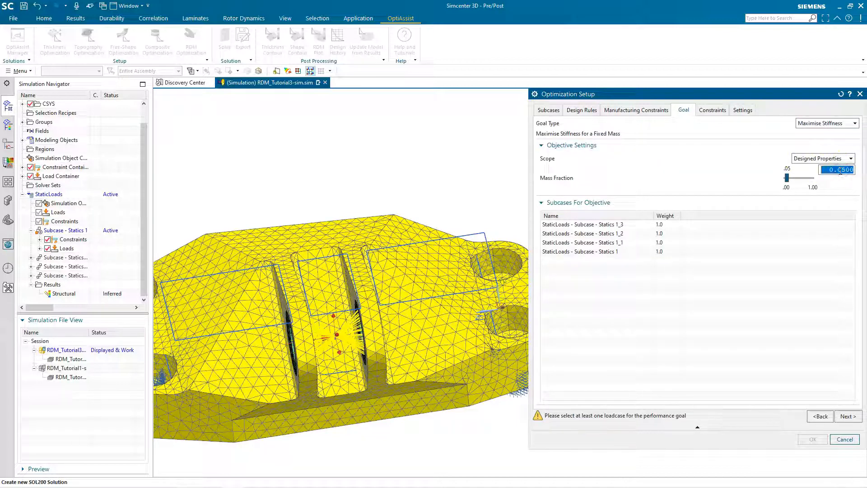
text(0.3)
click(622, 225)
shift+click(628, 253)
- Leave the optimization constraints empty and complete the setup to create the OptiAssist solution
click(846, 416)
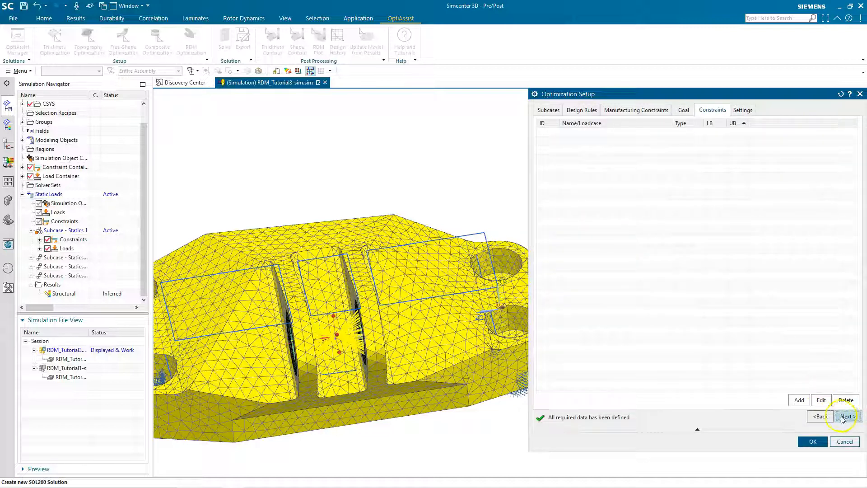
click(846, 416)
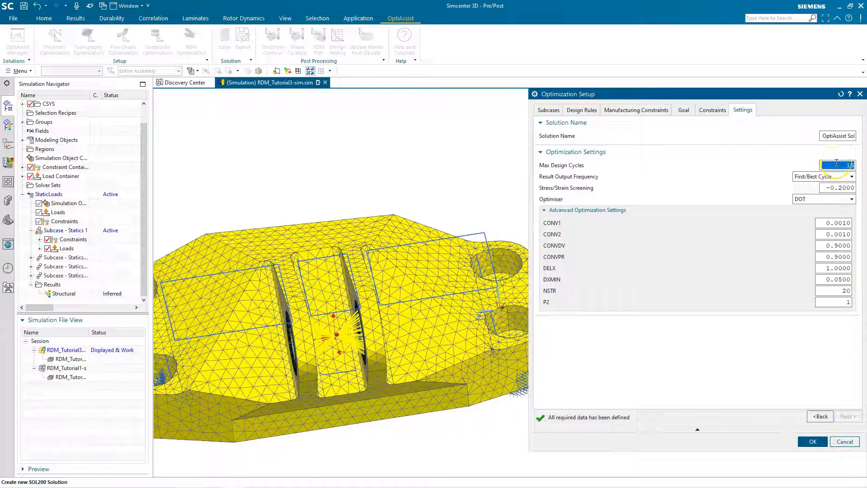
click(811, 442)
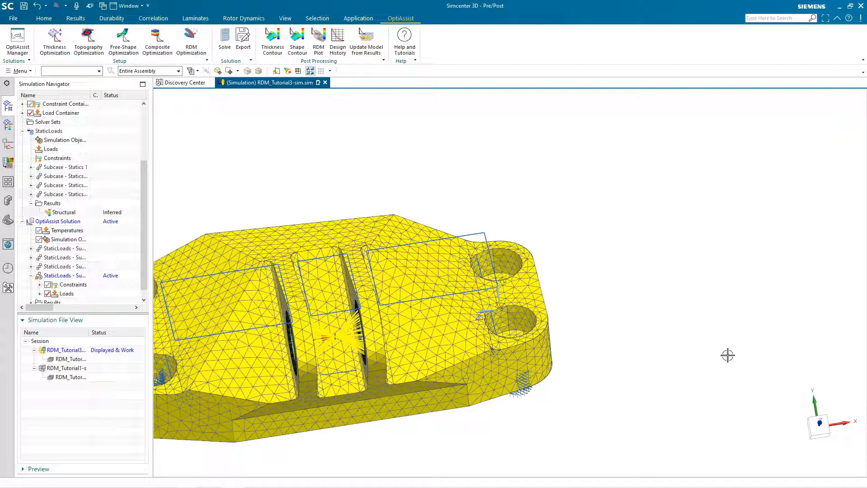
- Solve the OptiAssist solution, skip the message review and close the solution monitor and information windows
scroll(671, 318, down, 2)
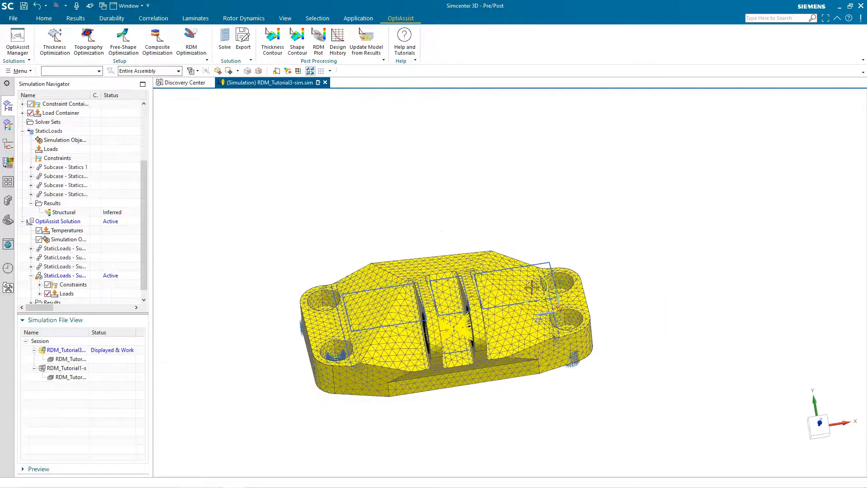
scroll(468, 304, up, 2)
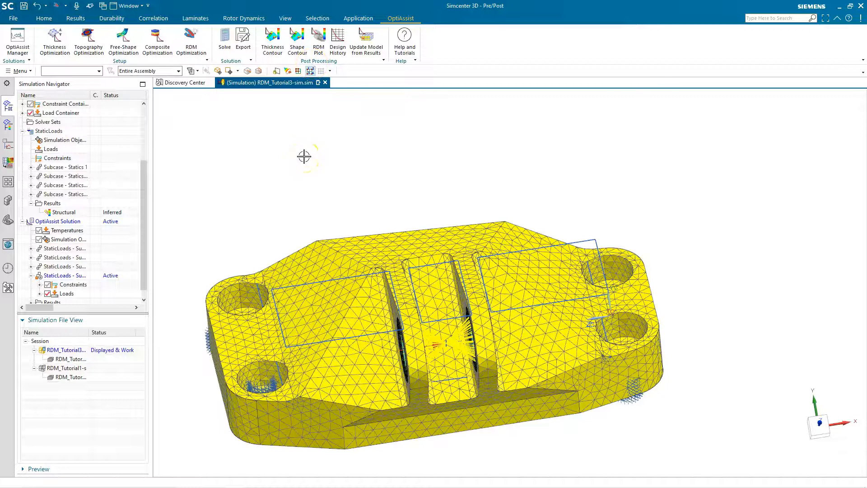
click(228, 44)
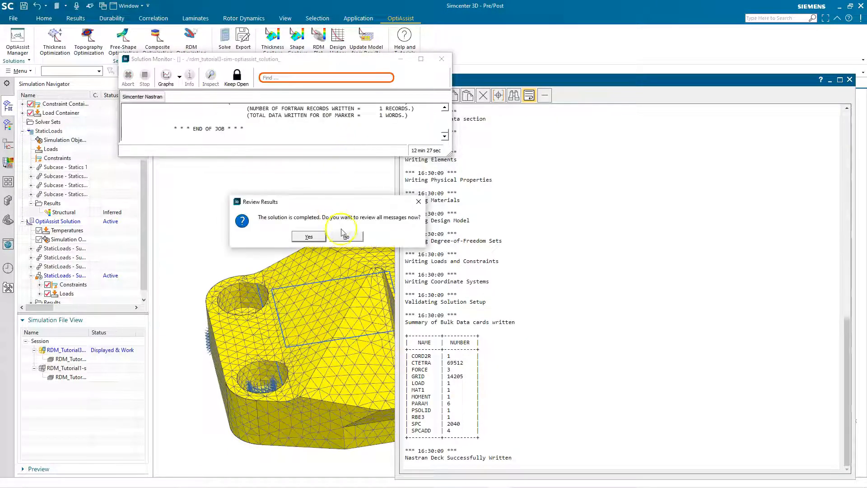
click(347, 234)
click(442, 58)
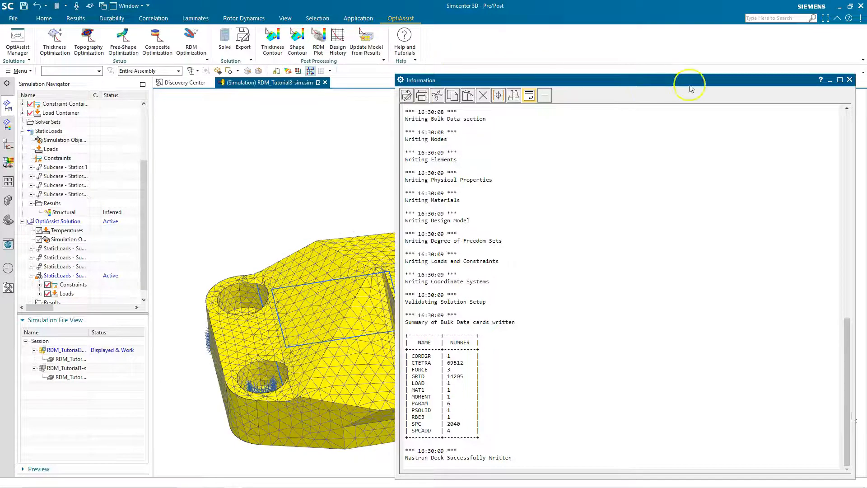
click(850, 79)
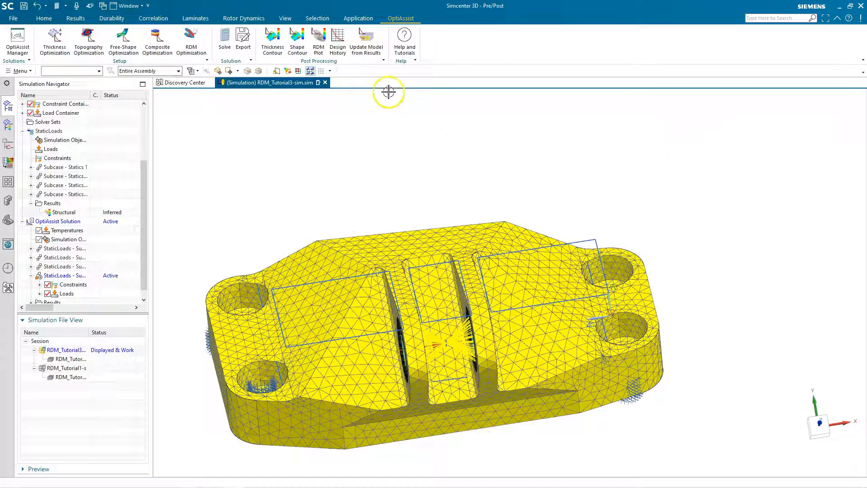
- Plot the design history of the Objective and of the Constraint Violation over the design cycles
click(340, 45)
click(687, 132)
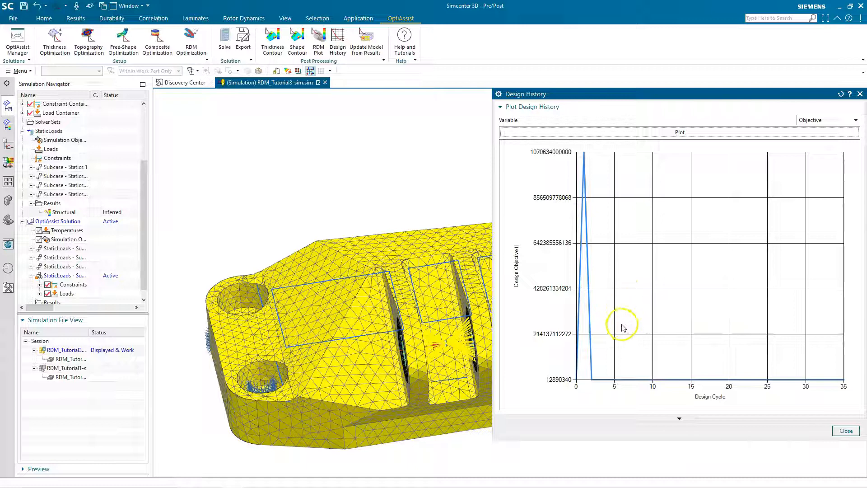
click(809, 120)
click(815, 135)
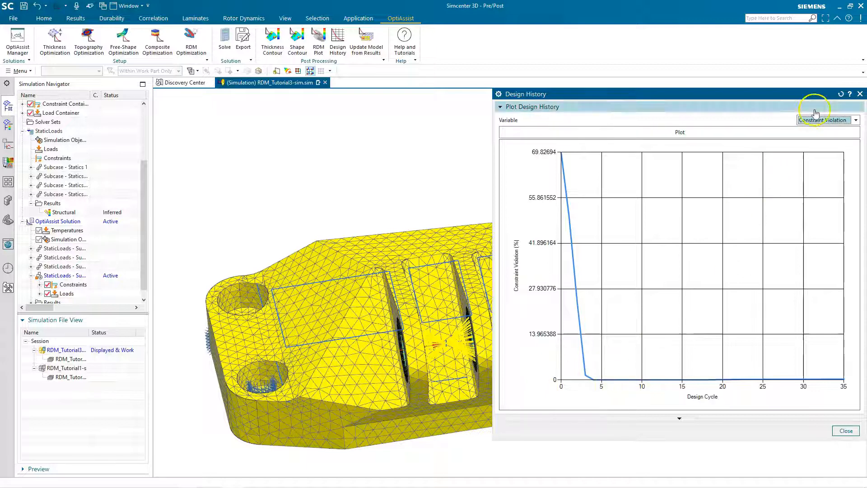
click(861, 94)
- Plot the Cycle 35 normalized material density of the RDM result with a density threshold of 0.5
middle_drag(610, 218, 636, 215)
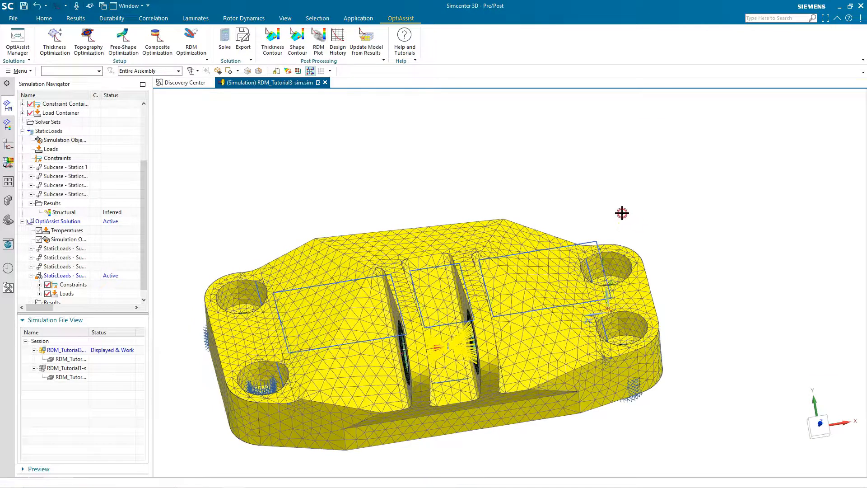
click(319, 45)
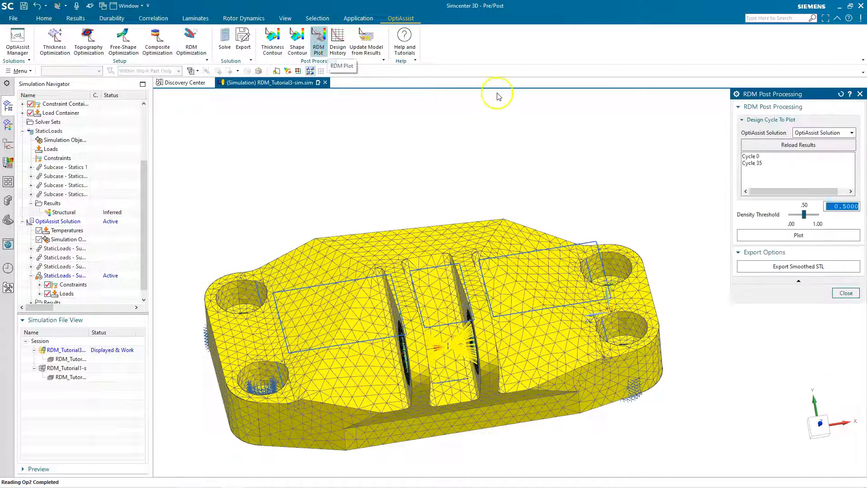
click(763, 163)
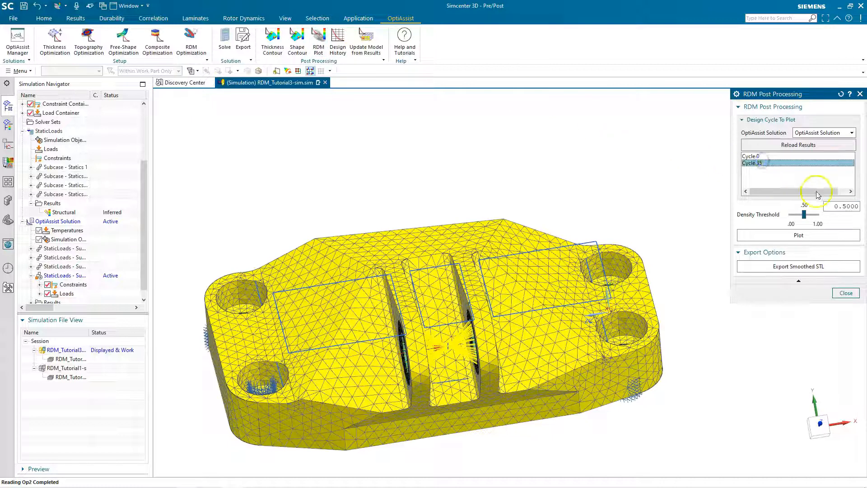
click(811, 236)
mouse_move(617, 192)
middle_down()
mouse_move(612, 211)
mouse_move(616, 195)
mouse_move(604, 199)
middle_up()
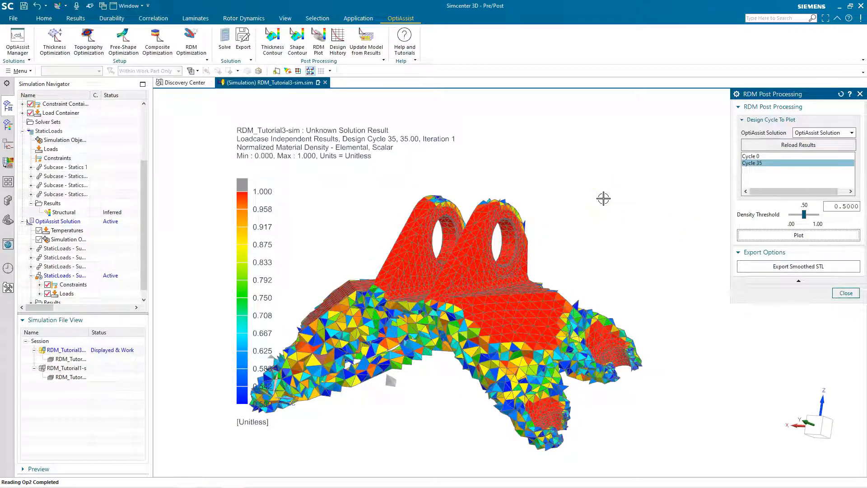
middle_drag(595, 203, 604, 211)
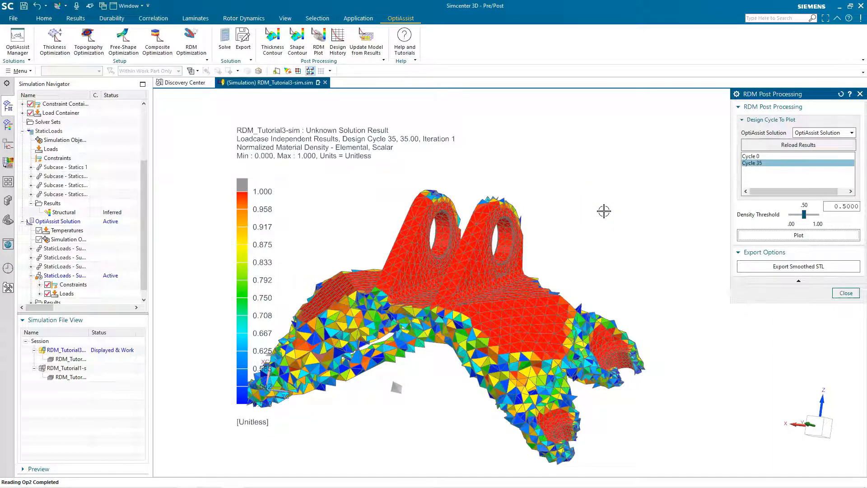
- Export the Cycle 35 result as a smoothed STL
click(799, 266)
key(Return)
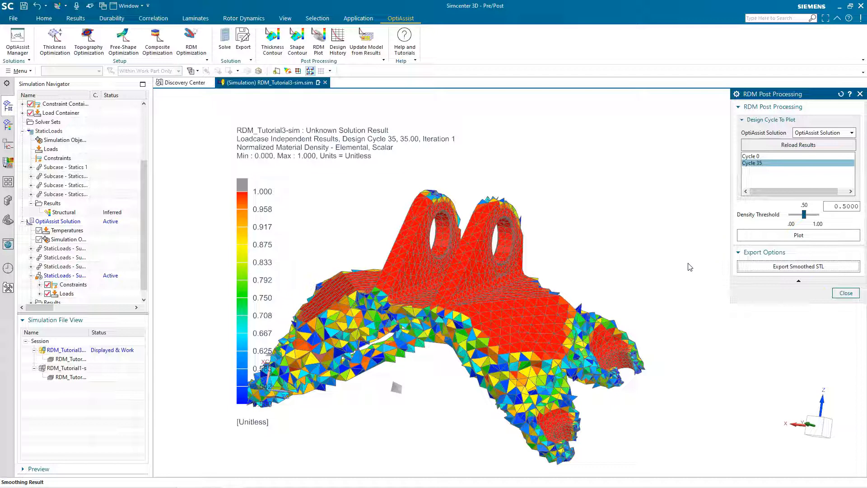
click(433, 259)
- Create a new empty model part to receive the exported bracket geometry
click(11, 20)
click(20, 32)
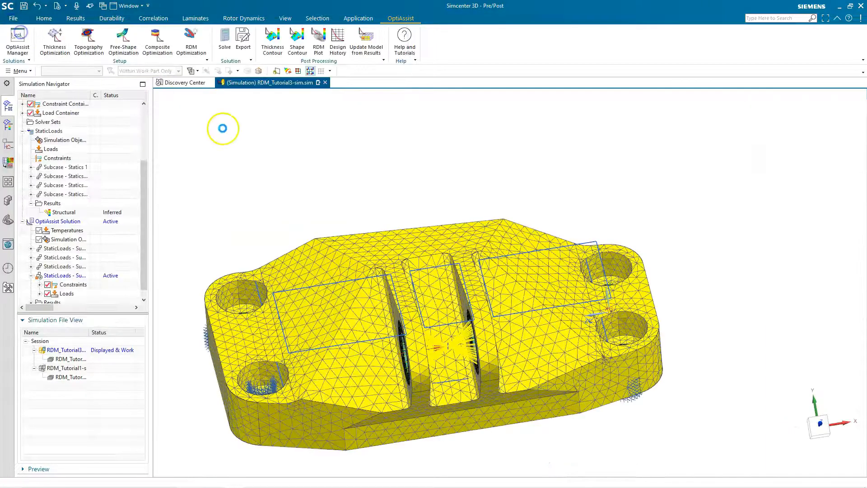
click(524, 403)
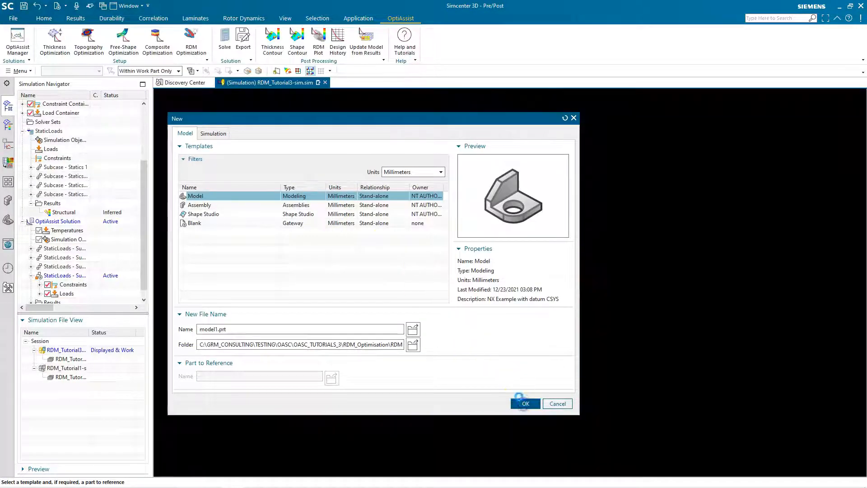
- Import the exported bracket STL into the new part with Convergent facet body output and millimeter units
click(20, 21)
click(48, 145)
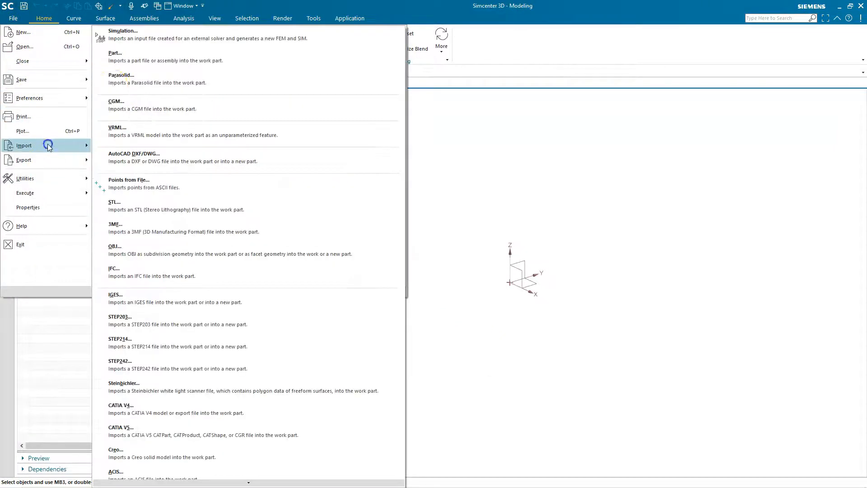
click(159, 204)
click(854, 130)
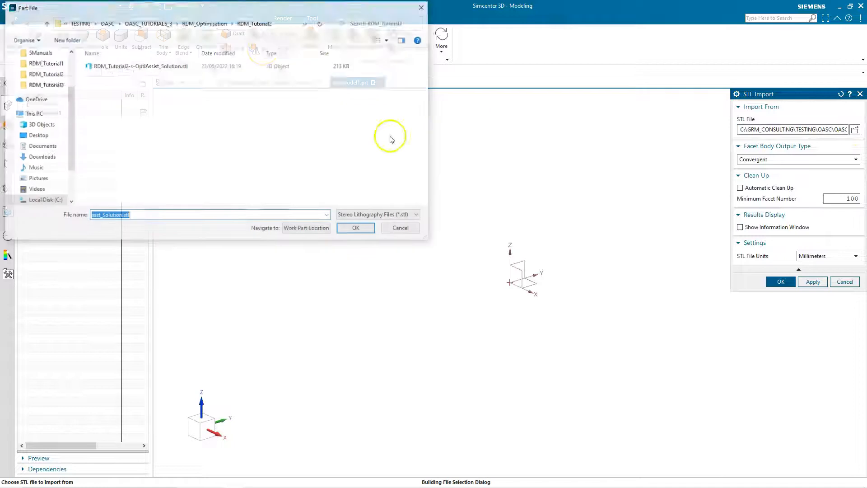
click(207, 24)
double_click(178, 83)
double_click(207, 66)
click(780, 281)
- Examine the imported smoothed bracket from several sides and close model1.prt without saving
middle_drag(533, 267, 412, 246)
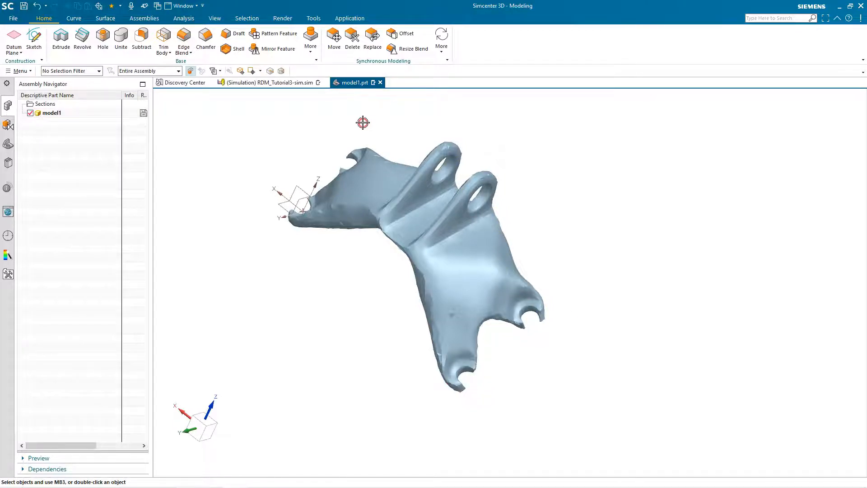
click(380, 83)
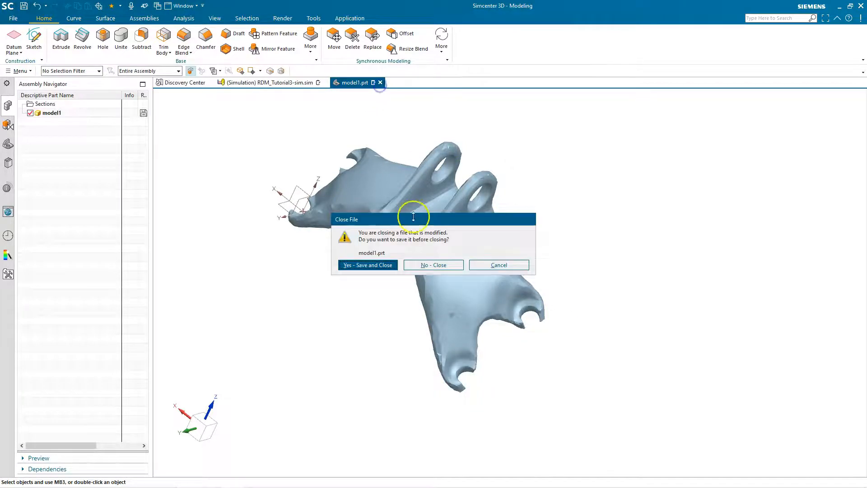
click(429, 263)
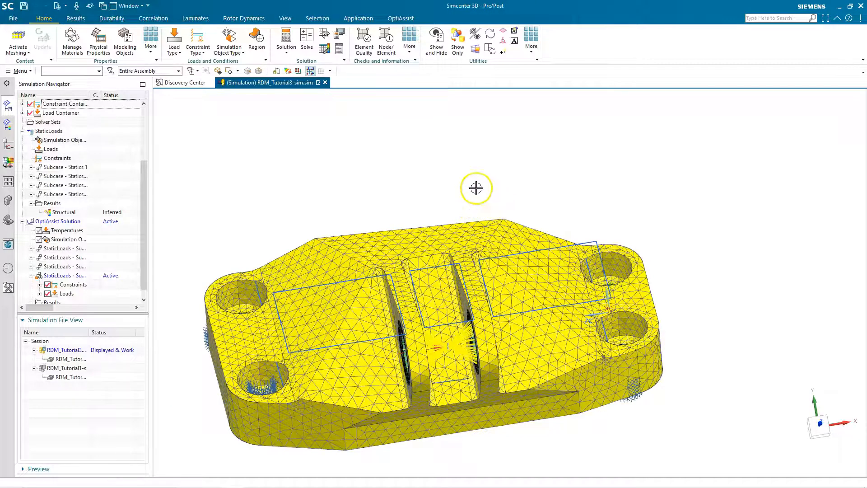
- Update the FEM from the Cycle 35 results with density threshold 0.8, saving a new Sim/Fem with suffix -opt and deleting the OptiAssist solution
click(401, 19)
click(366, 41)
click(791, 132)
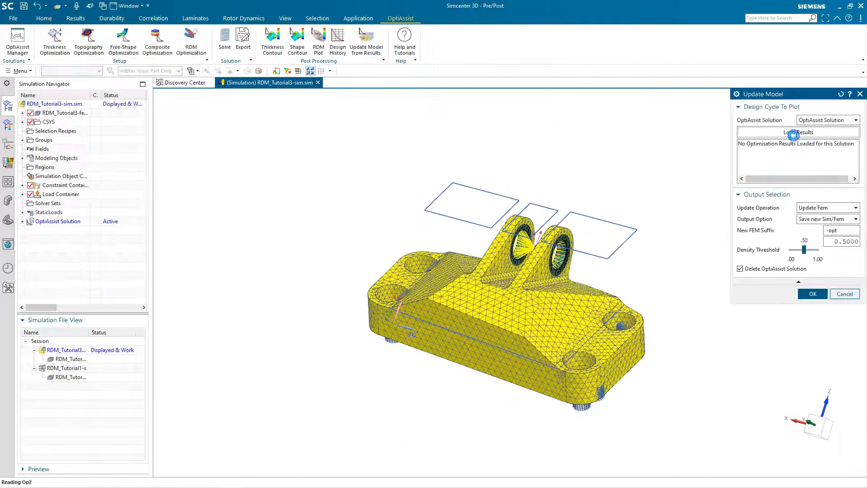
click(765, 151)
click(840, 243)
text(0.8)
click(814, 294)
click(378, 257)
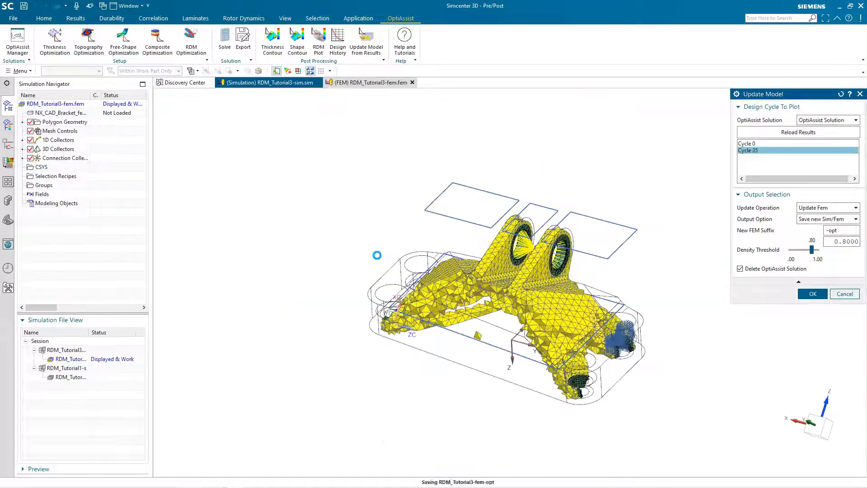
click(353, 259)
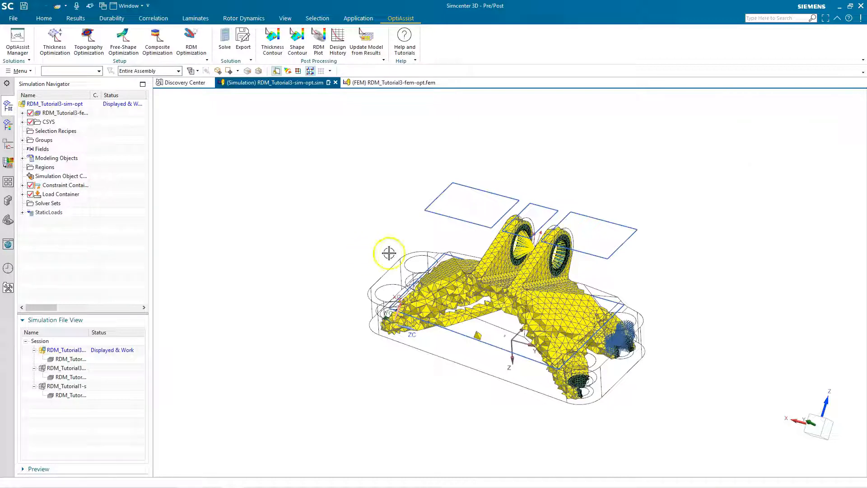
middle_drag(688, 285, 688, 267)
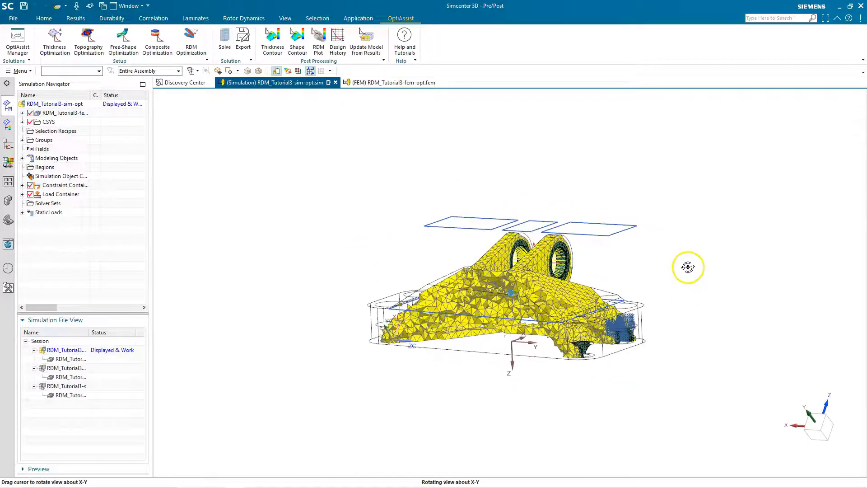